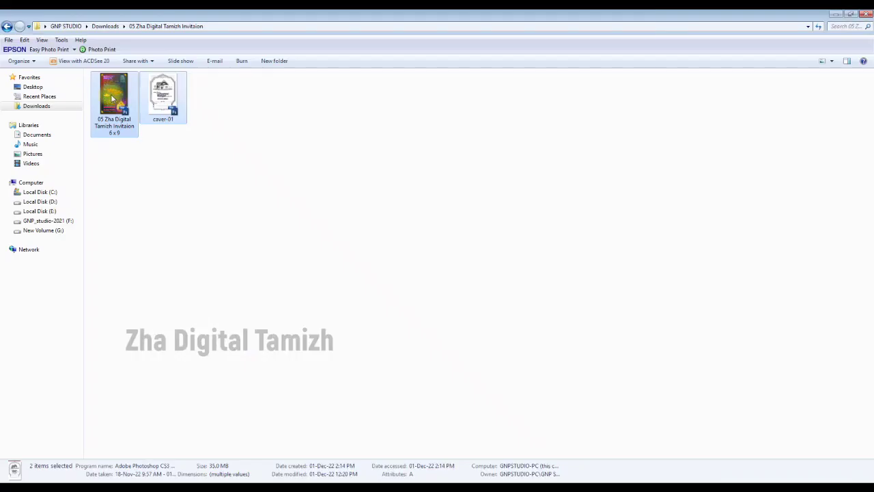
Step: Drag the 6 x 9 invitation and cover PSDs onto Photoshop to open them
mouse_move(113, 99)
left_mouse_down()
mouse_move(174, 473)
mouse_move(217, 323)
mouse_move(418, 253)
mouse_move(409, 242)
left_mouse_up()
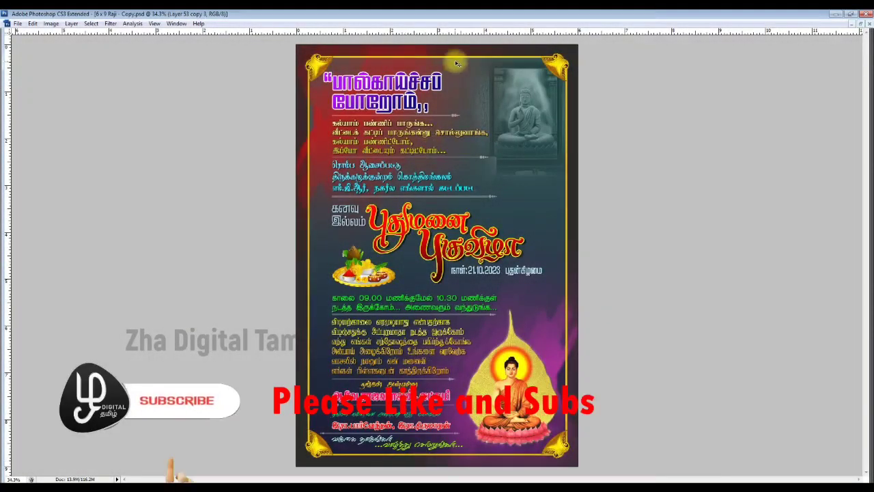
Step: Show the Layers panel beside the invitation and scroll through its text, image and effect layers
key("F7")
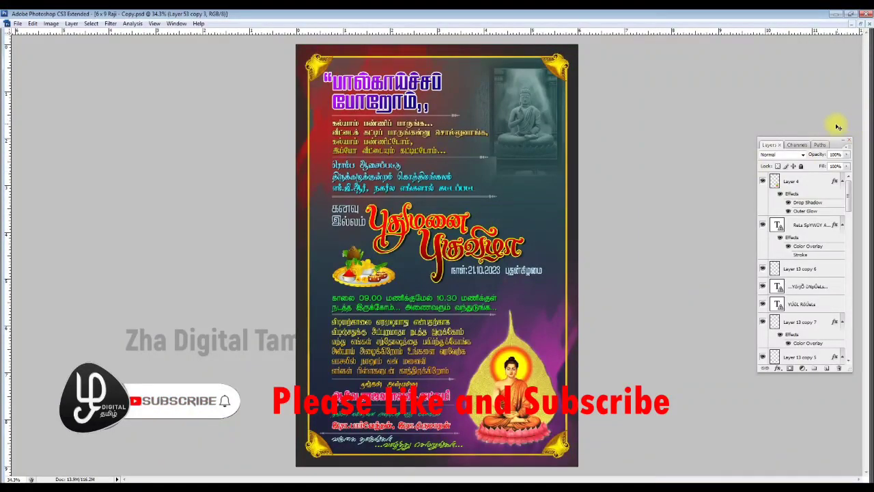
left_click_drag(837, 144, 753, 104)
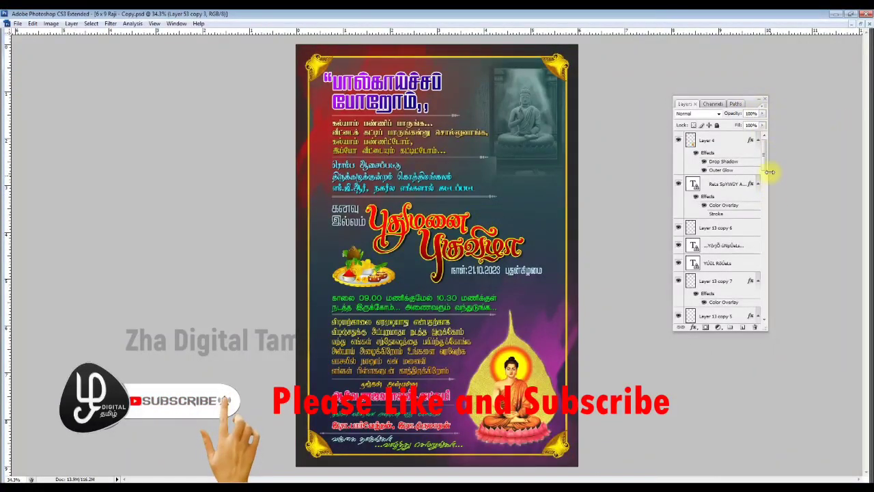
left_click_drag(764, 155, 786, 305)
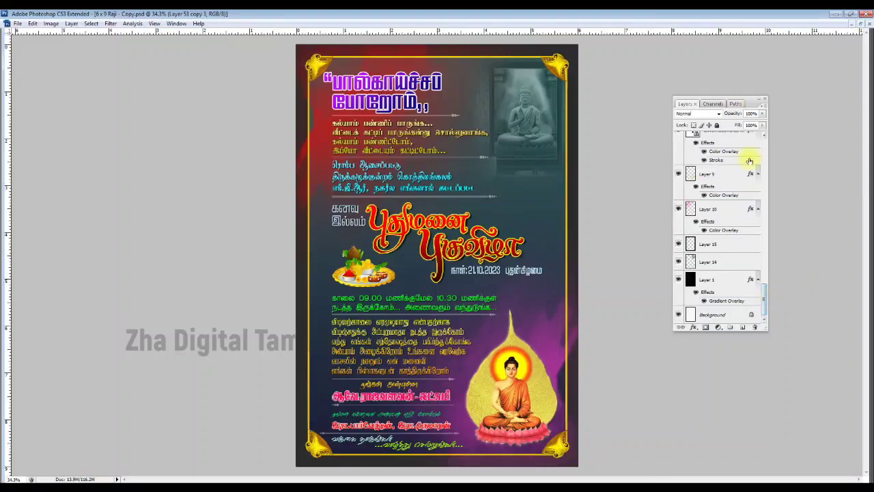
Step: Zoom into the top Tamil verses, close the Layers panel, then fit the whole poster on screen
key("z")
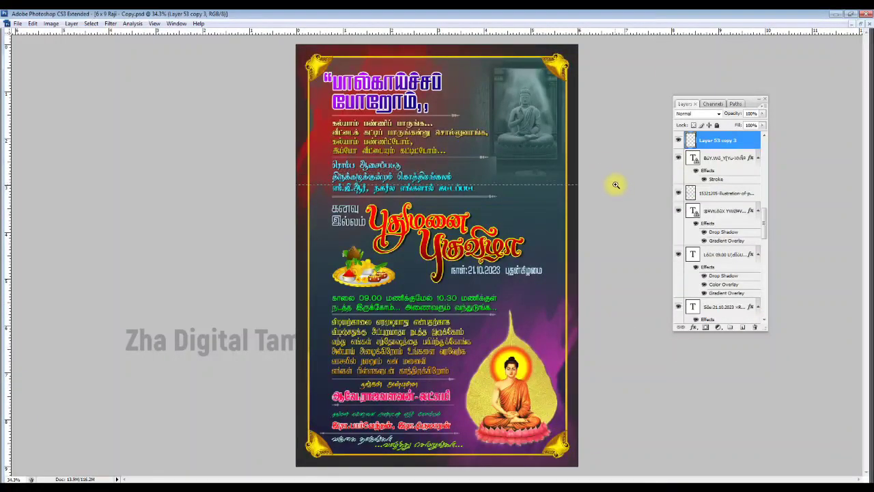
left_click_drag(615, 184, 610, 182)
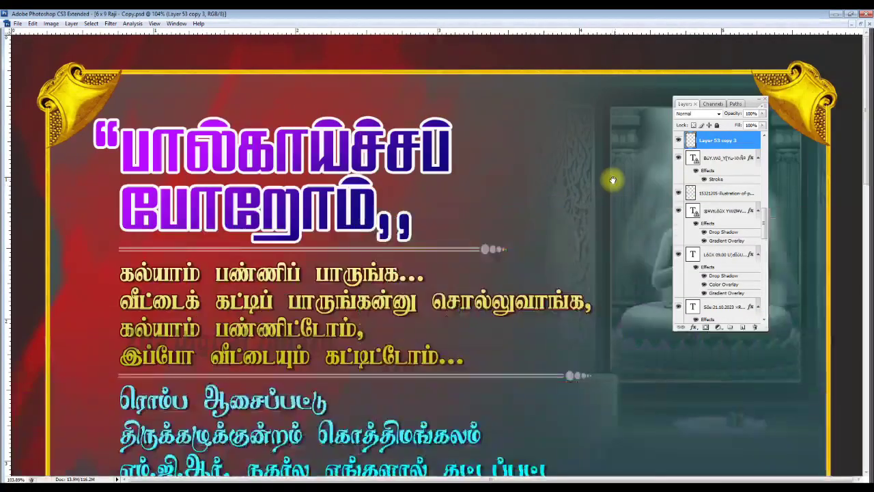
left_click(765, 102)
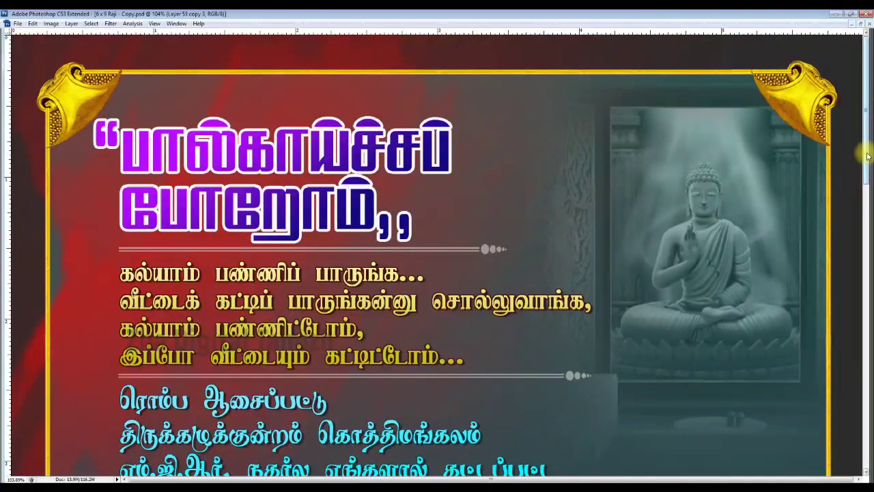
mouse_move(866, 48)
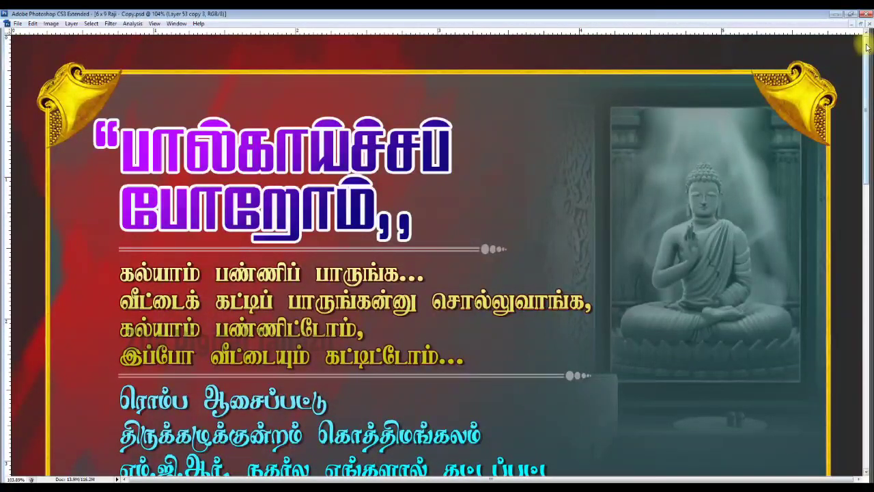
left_click_drag(867, 46, 866, 79)
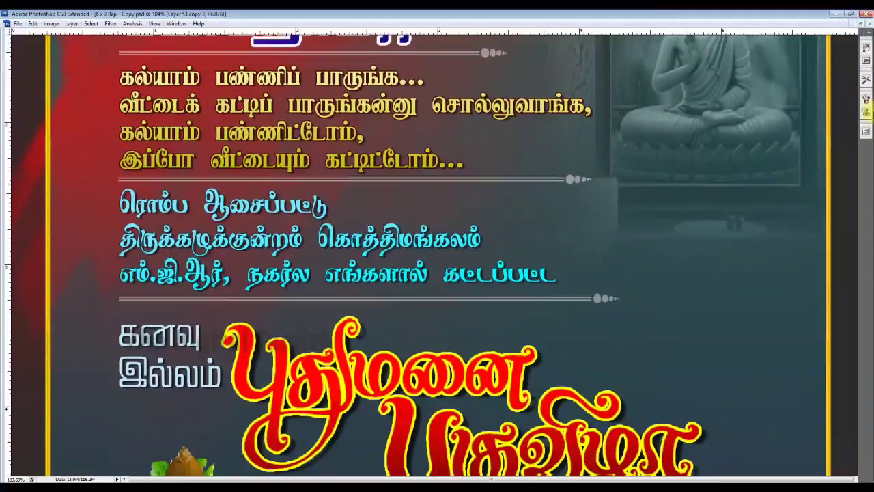
mouse_move(866, 80)
left_mouse_down()
mouse_move(868, 326)
mouse_move(868, 313)
left_mouse_up()
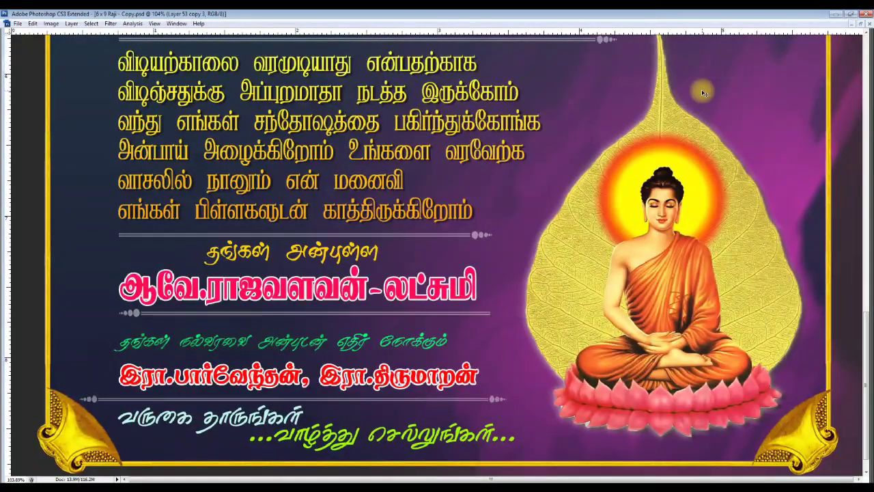
key("ctrl+0")
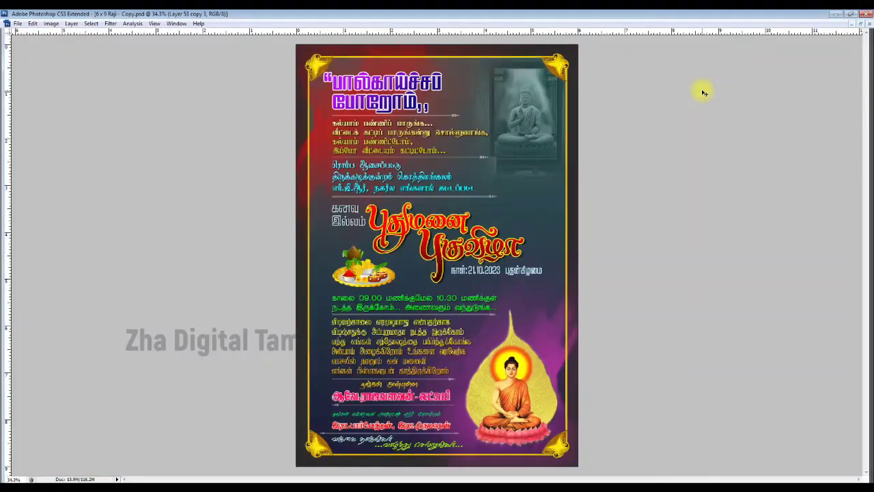
Step: Show the Layers panel and pick out the top title text's layer, undoing an accidental move
key("F7")
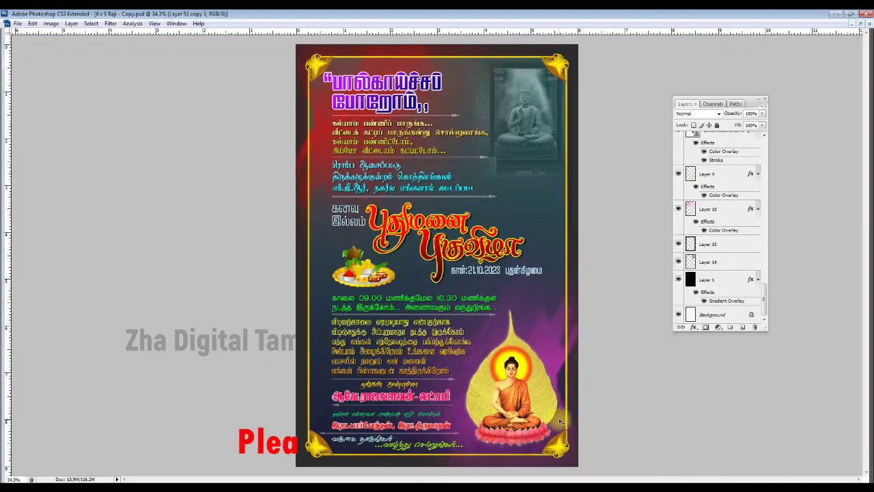
right_click(422, 80)
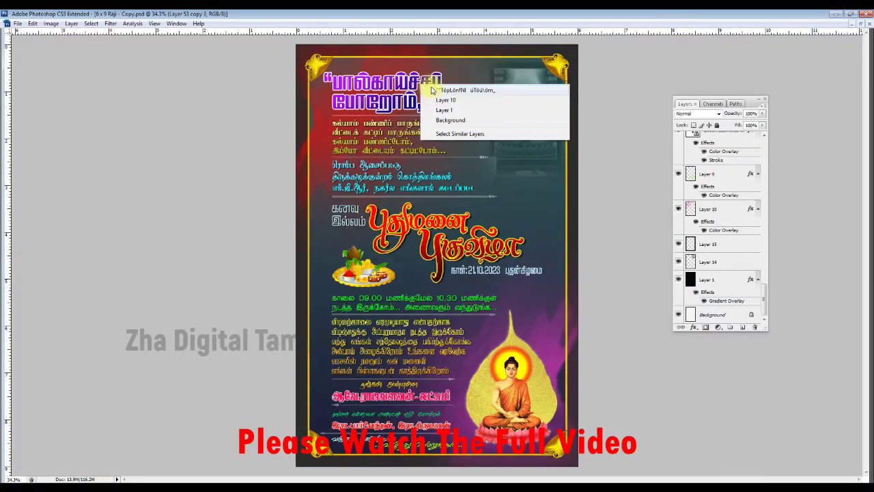
left_click(450, 89)
left_click_drag(422, 83, 438, 86)
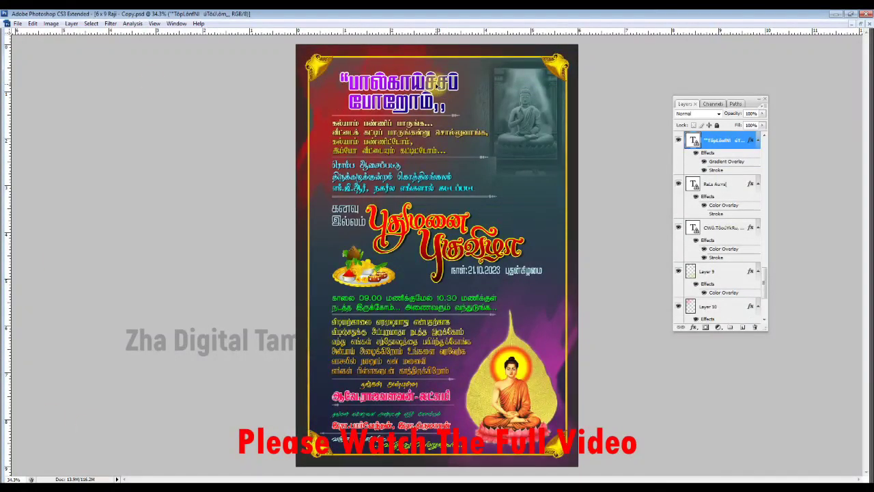
key("ctrl+z")
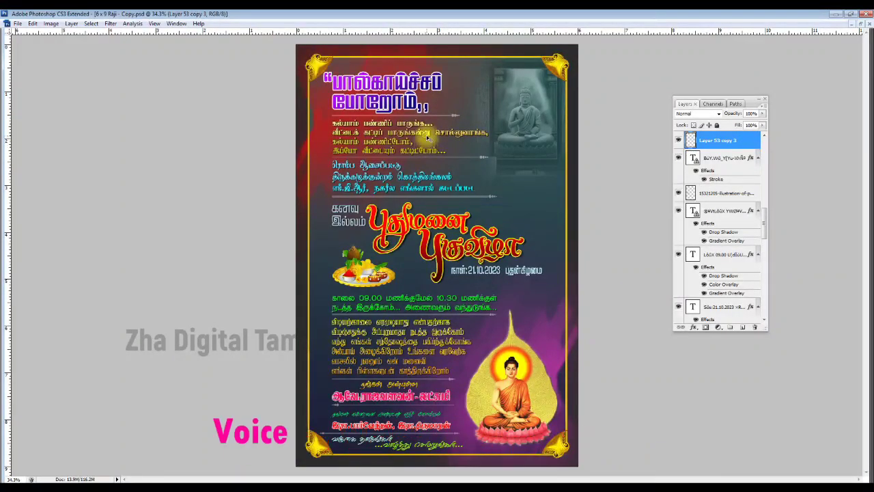
Step: Identify the verse paragraph's layer and the Buddha image's layer, Layer 14
right_click(437, 136)
left_click(452, 142)
left_click_drag(434, 140, 446, 140)
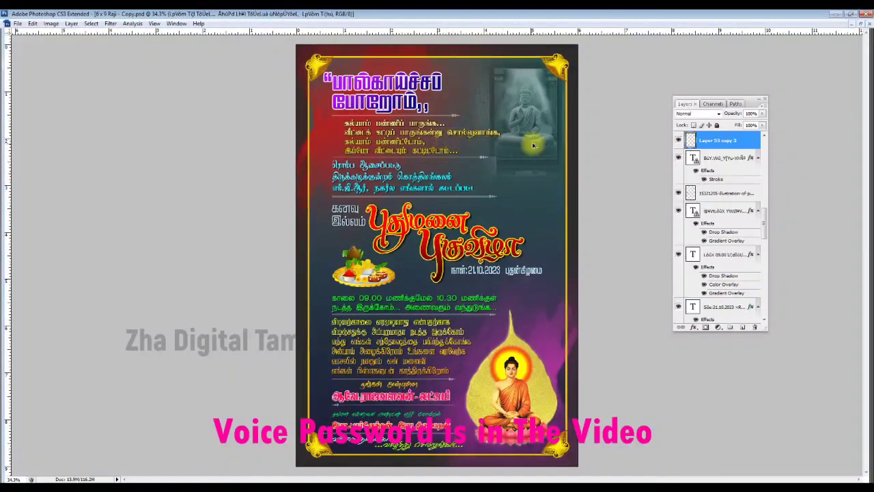
key("ctrl+z")
right_click(530, 107)
left_click(541, 116)
left_click_drag(534, 110, 546, 149)
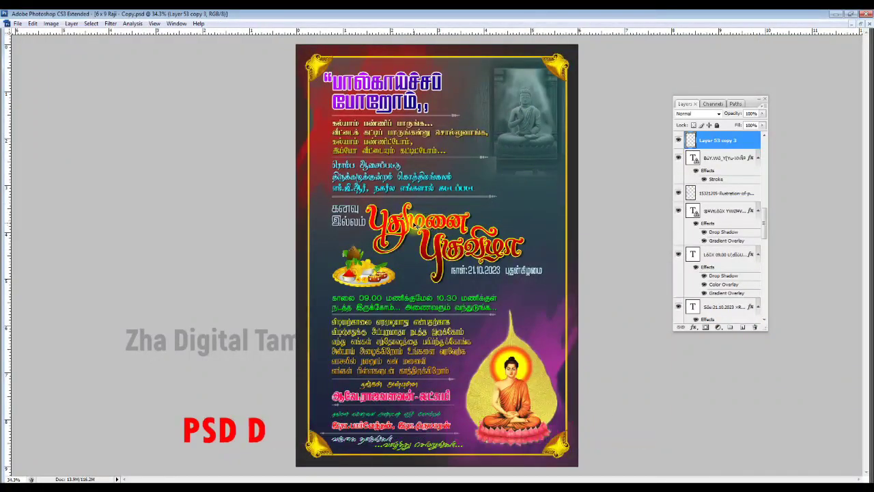
Step: Identify Layer 1 as the background artwork and Layer 11 as the housewarming title
right_click(428, 230)
left_click(431, 231)
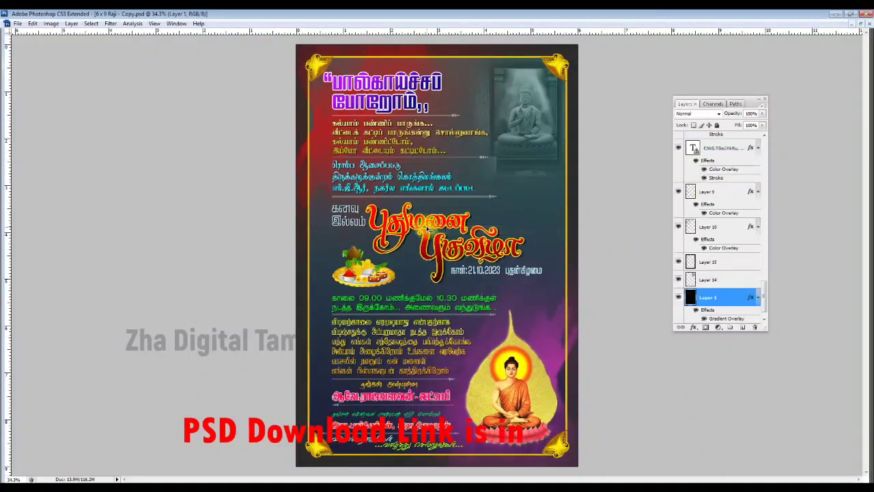
right_click(425, 252)
left_click(437, 256)
left_click_drag(431, 255, 454, 253)
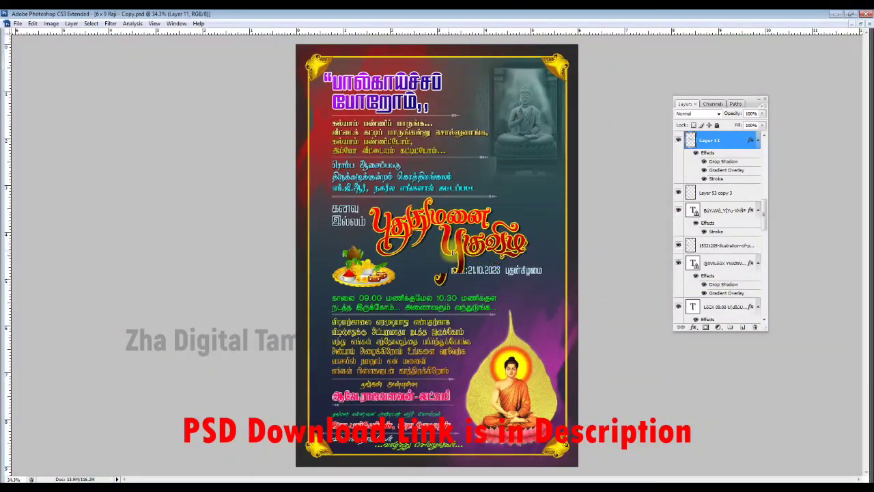
key("ctrl+z")
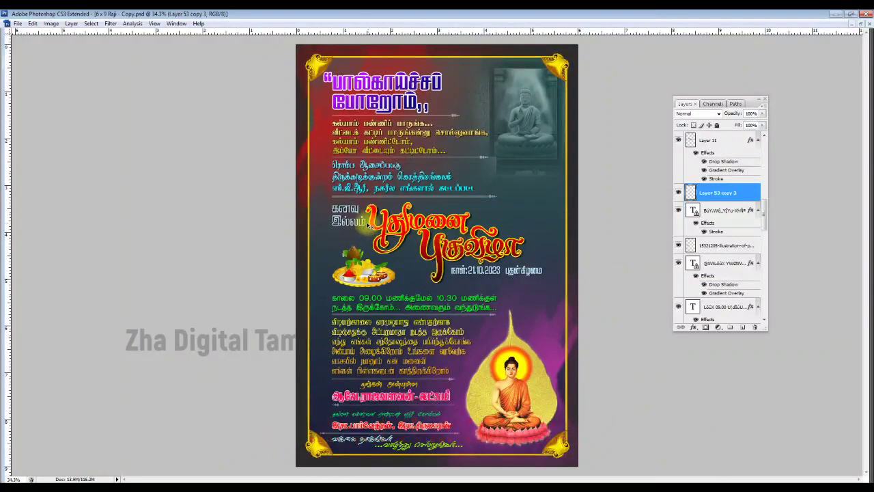
Step: Identify the small caption's text layer and the date text's layer
right_click(359, 225)
left_click(362, 228)
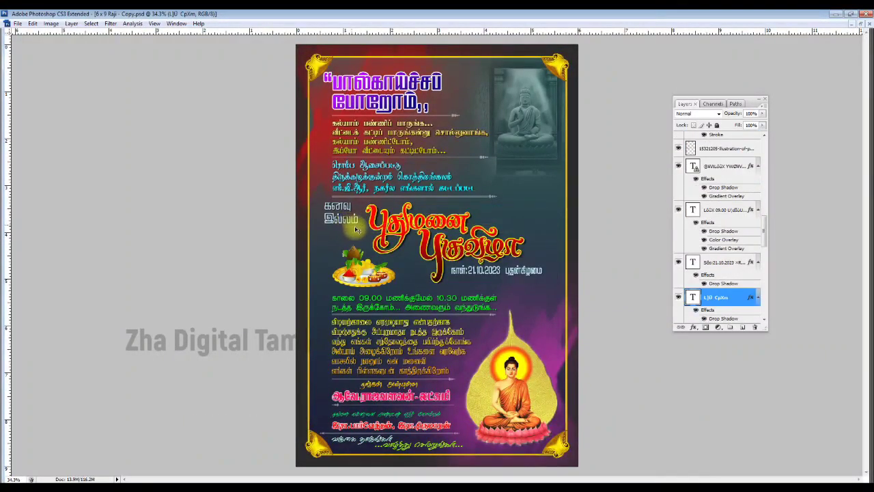
right_click(519, 270)
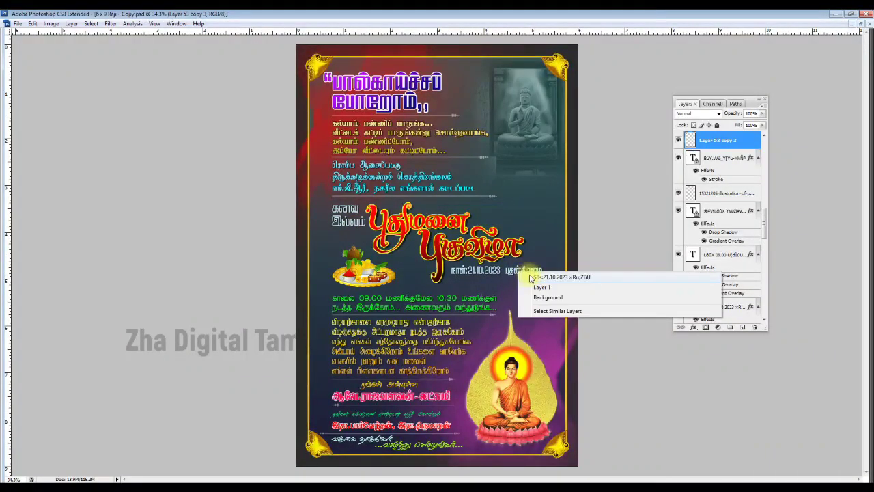
left_click(536, 278)
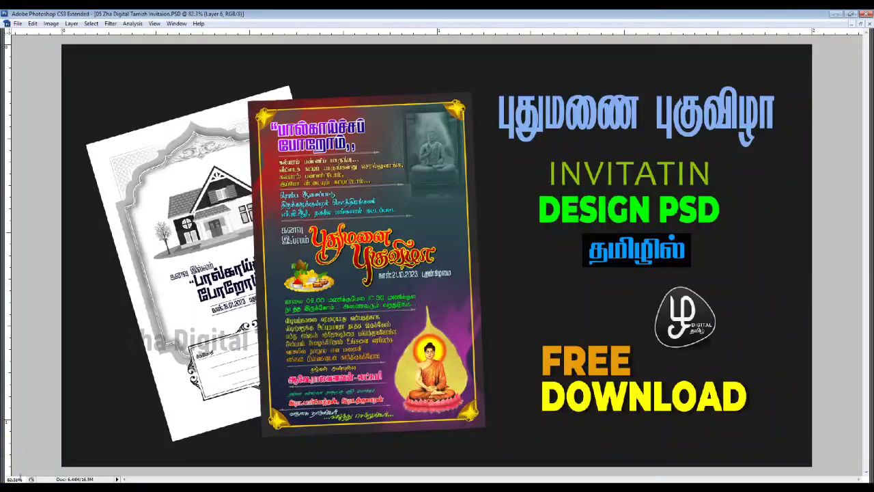
left_click(19, 478)
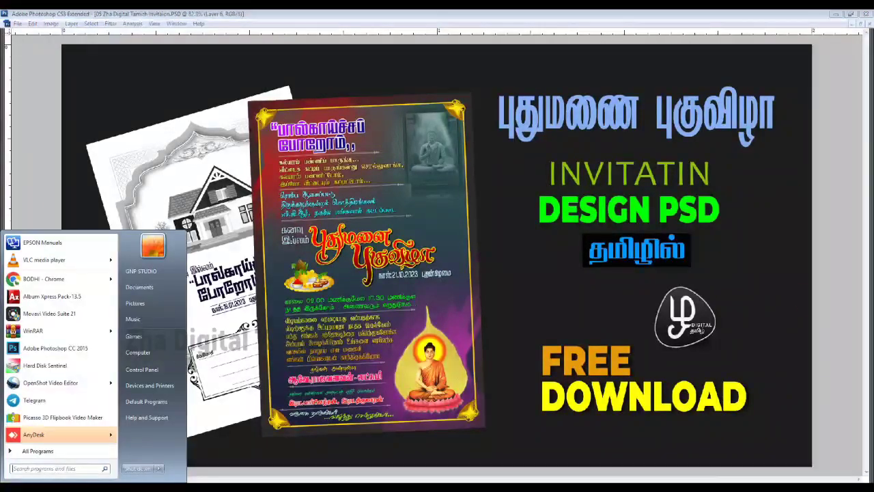
Step: Browse via Computer to Downloads and pick up the 12.4 MB 05 Zha Digital Tamizh Invitaion archive
left_click(136, 352)
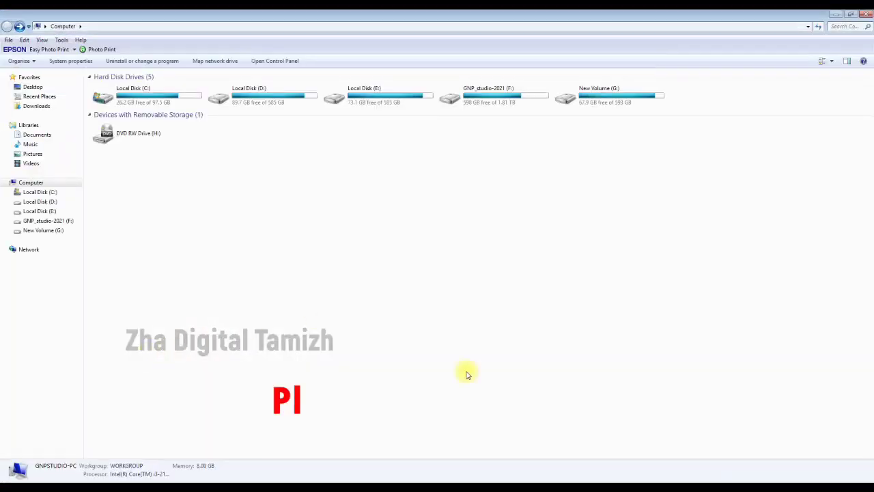
left_click(54, 107)
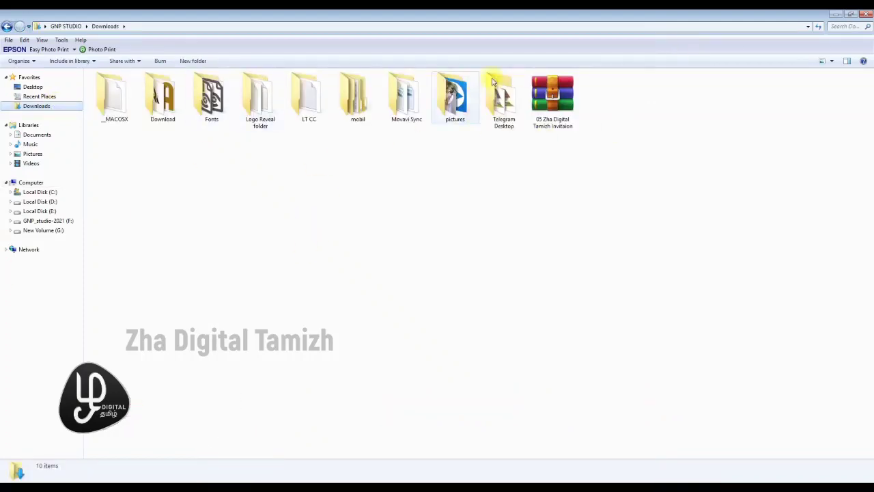
mouse_move(550, 107)
left_mouse_down()
mouse_move(425, 314)
mouse_move(540, 146)
left_mouse_up()
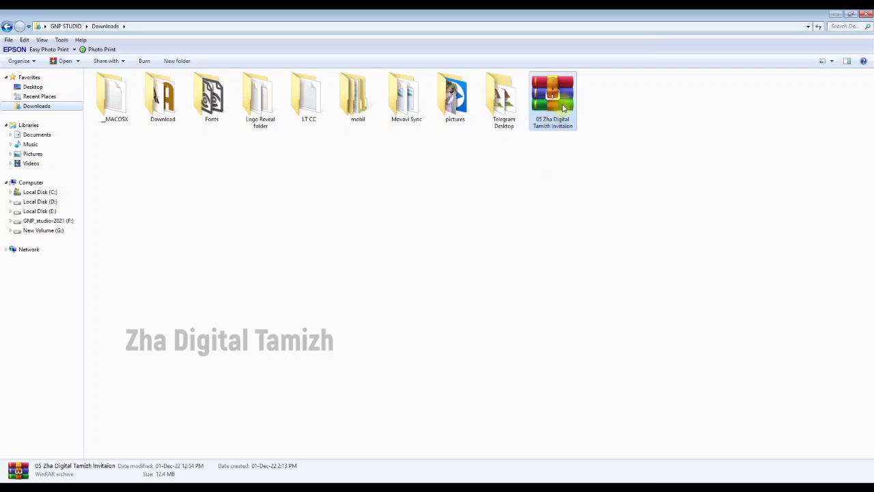
Step: Extract the RAR archive here with Extract Here, entering its password to confirm
mouse_move(552, 99)
left_mouse_down()
mouse_move(393, 294)
mouse_move(494, 209)
left_mouse_up()
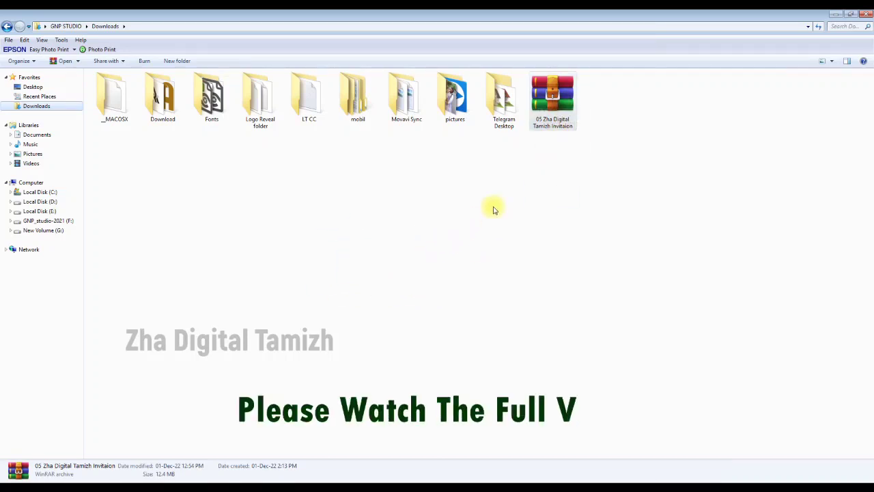
right_click(548, 105)
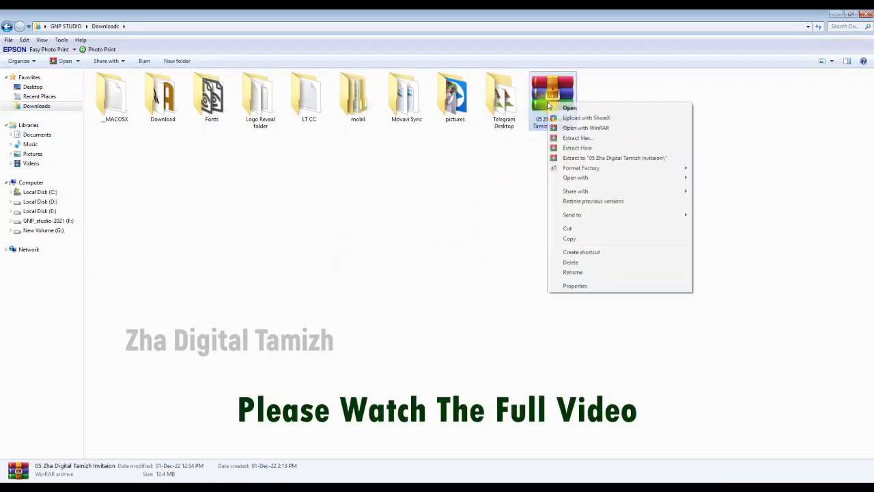
left_click(577, 148)
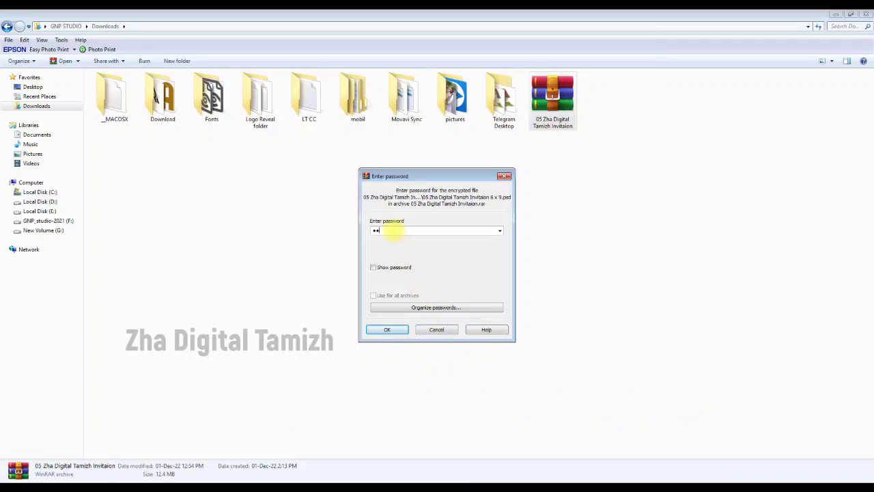
left_click(387, 330)
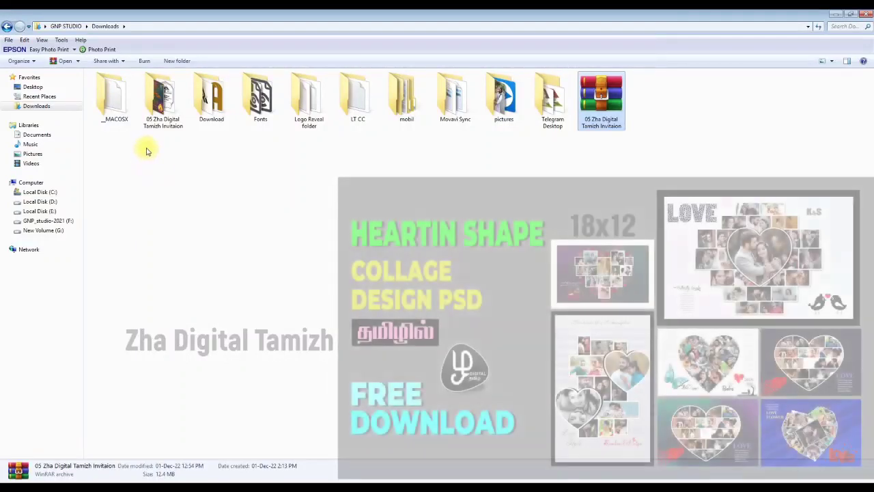
Step: Open the extracted folder and drag both PSDs, the 6 x 9 invitation and caver-01, into Photoshop
mouse_move(145, 148)
left_mouse_down()
mouse_move(521, 322)
mouse_move(859, 417)
mouse_move(796, 459)
left_mouse_up()
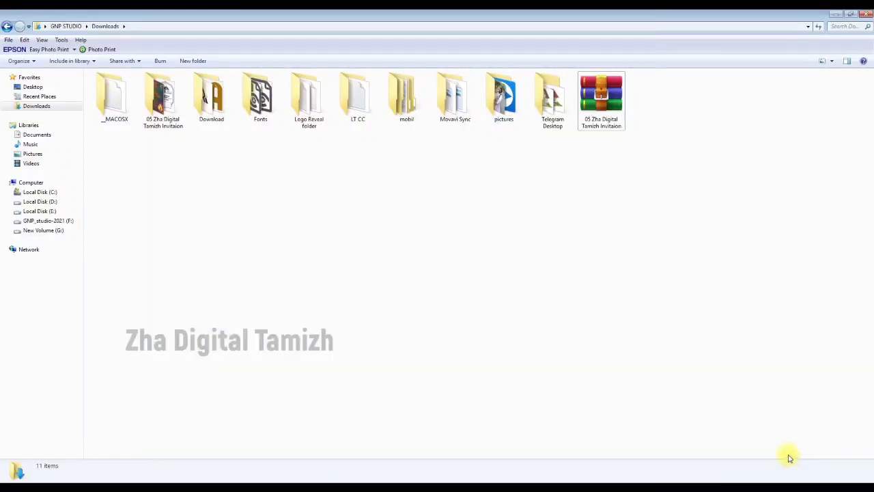
double_click(167, 110)
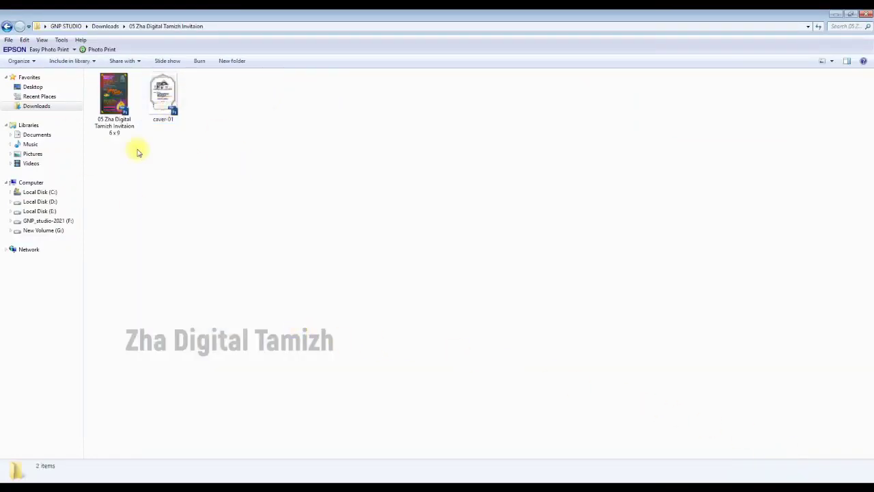
left_click_drag(226, 150, 114, 94)
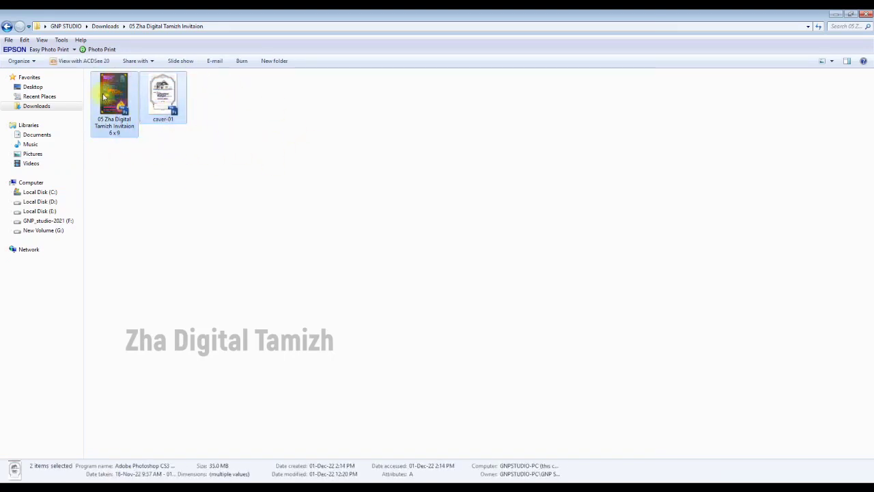
left_click_drag(113, 99, 524, 271)
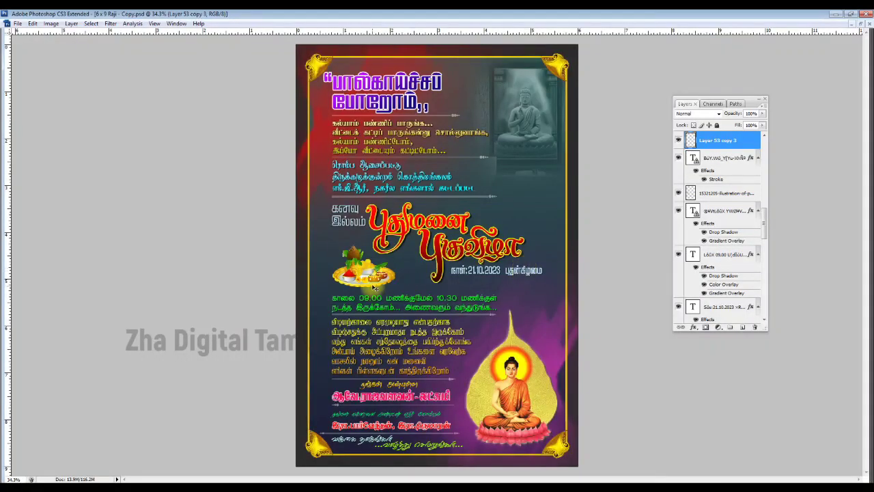
Step: Select the 09.00 morning time text layer and the date text layer on the invitation
left_click_drag(374, 287, 444, 303)
right_click(434, 309)
left_click(453, 312)
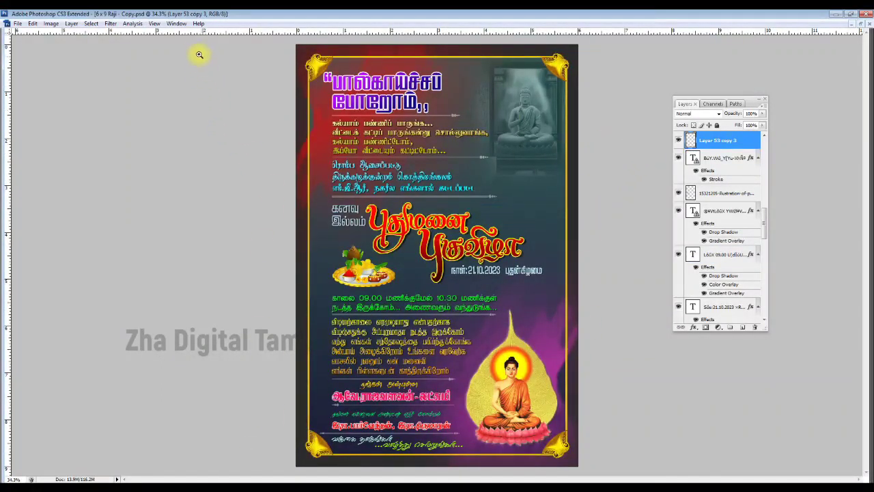
key("F7")
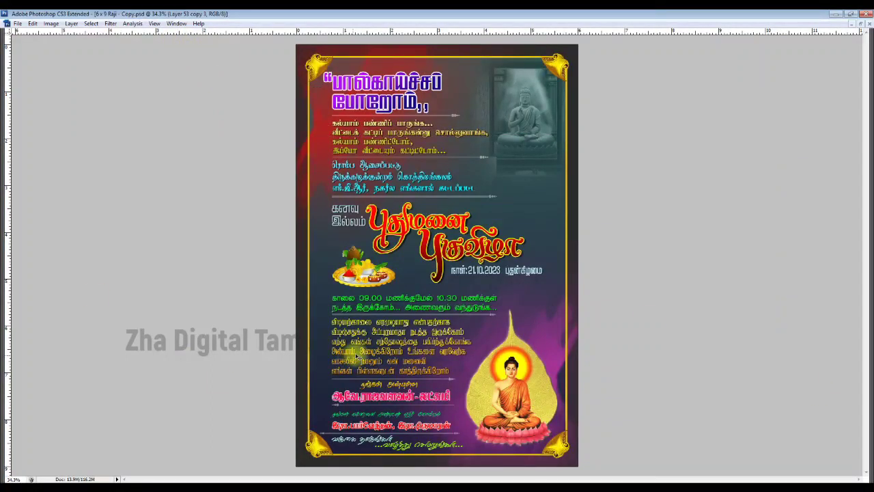
left_click(499, 271)
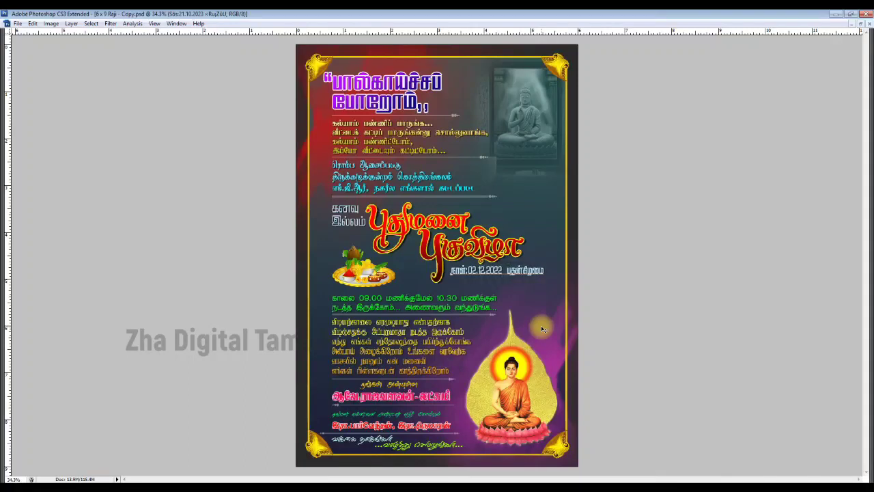
left_click(456, 298)
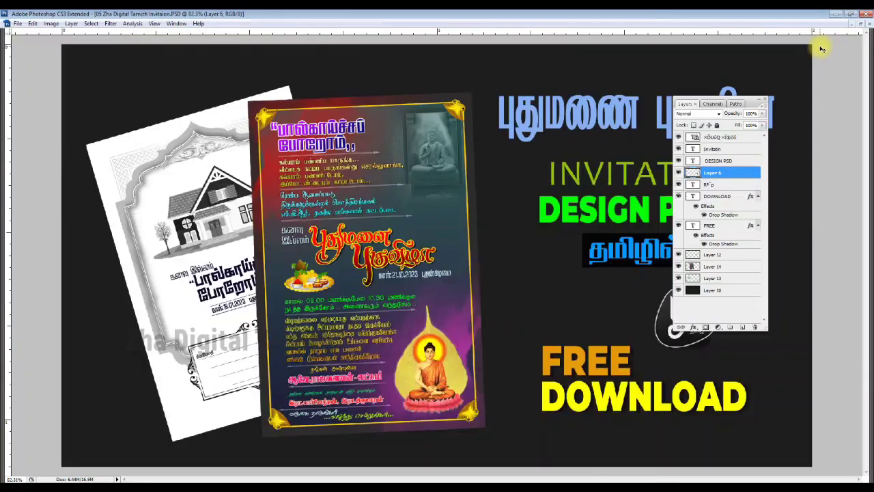
Step: Open Image Size to confirm 1800 x 2700 px, 6 x 9 inches at 300 ppi
key("ctrl+alt+i")
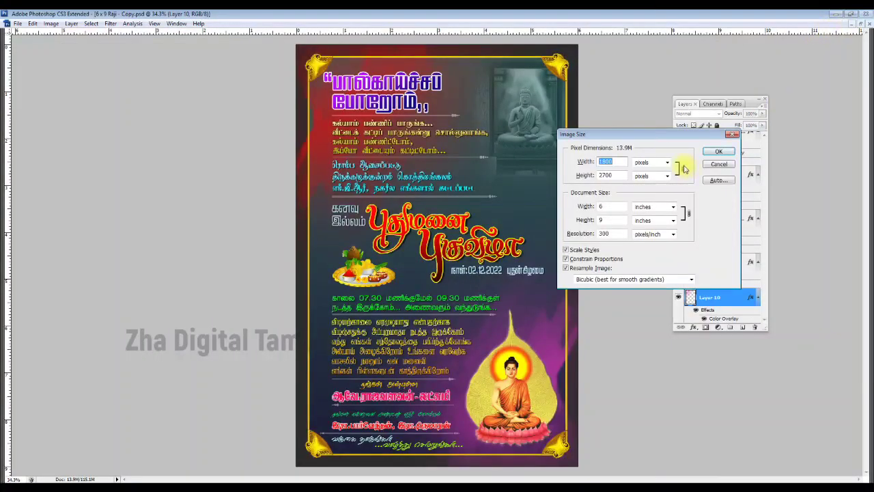
left_click_drag(624, 133, 667, 165)
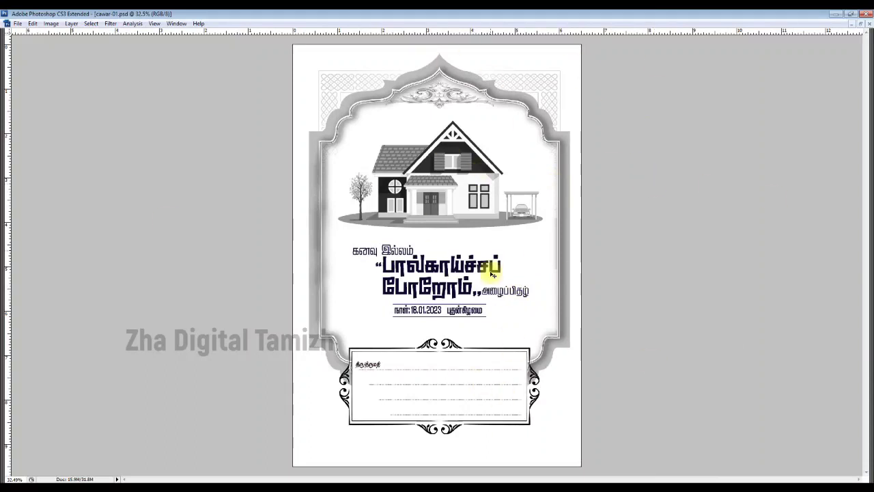
Step: Show the cover's Layers panel and select the headline, அழைப்பிதழ் and 18.01.2023 date layers
key("F7")
right_click(453, 271)
left_click(461, 273)
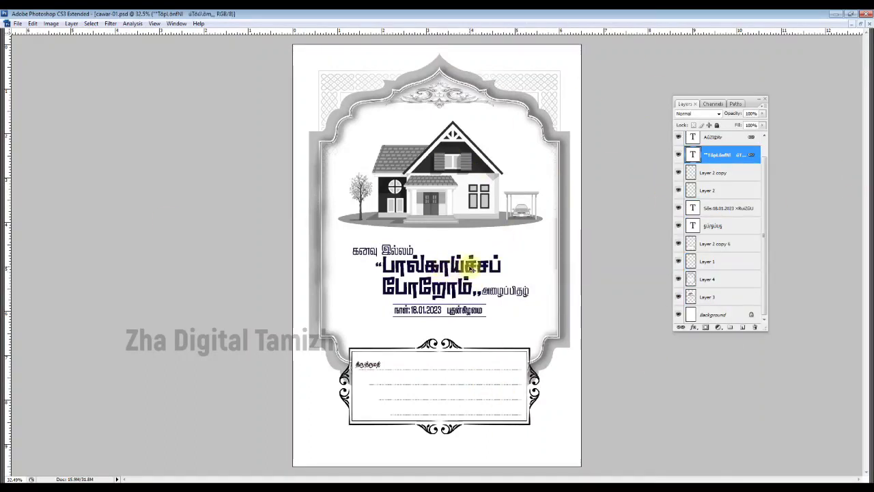
right_click(391, 253)
left_click(411, 261)
left_click(411, 261)
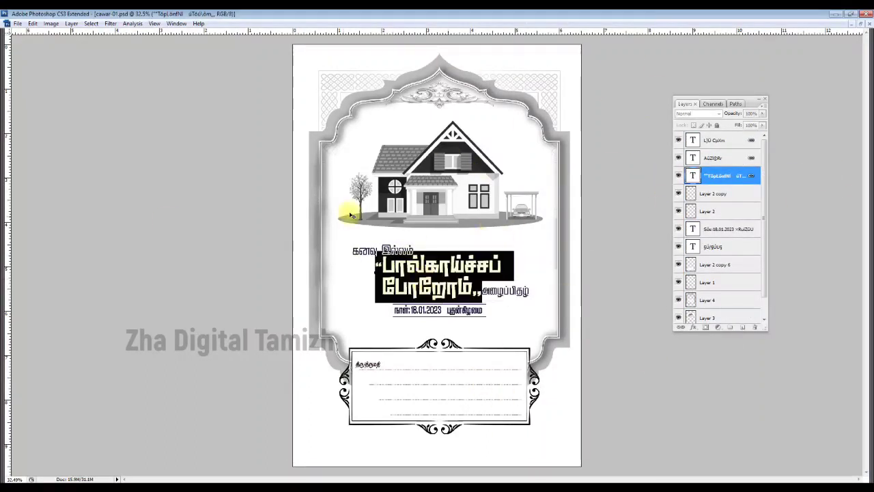
left_click(400, 251)
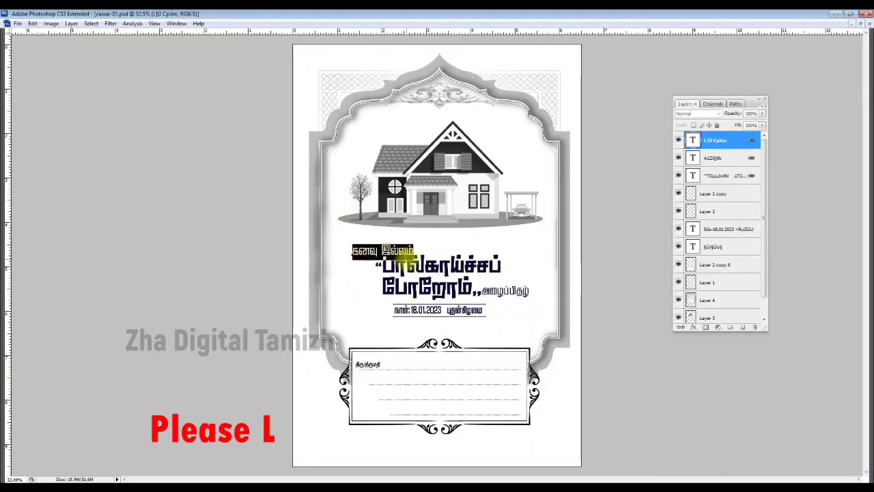
left_click(513, 293)
left_click(430, 314)
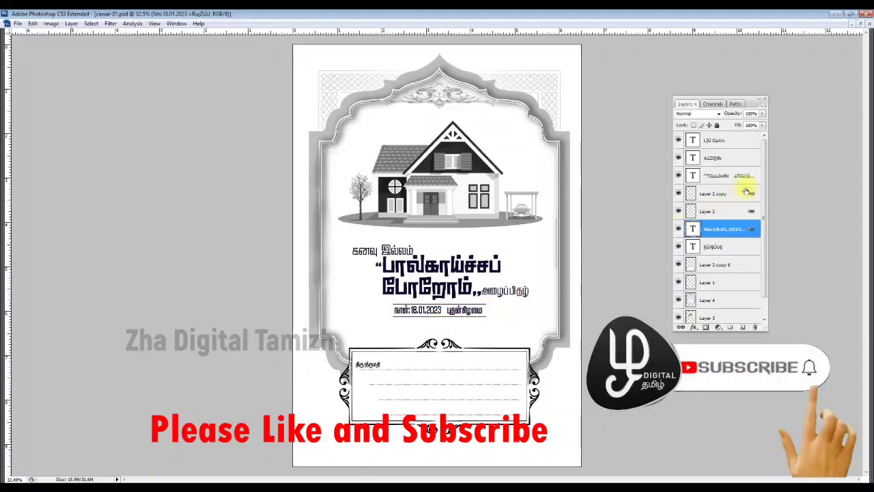
mouse_move(724, 229)
left_mouse_down()
mouse_move(478, 200)
mouse_move(419, 163)
left_mouse_up()
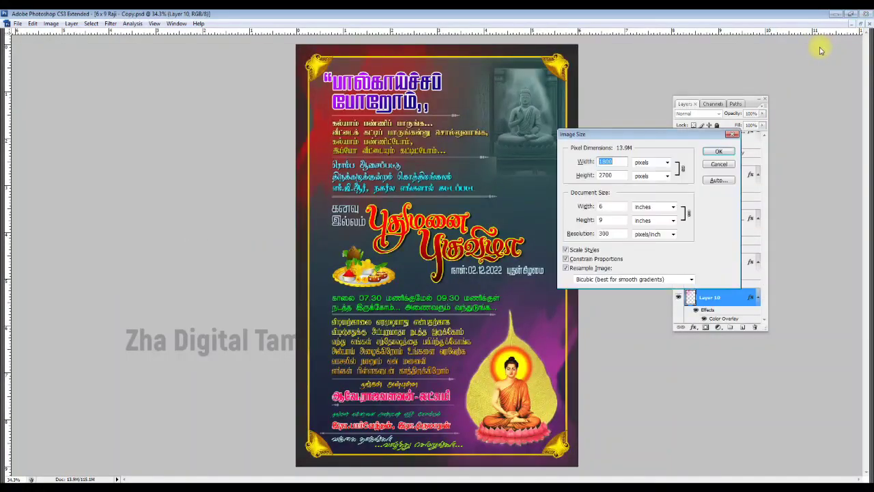
Step: Confirm the 300 pixels/inch resolution, then toggle Layer 9's purple Buddha glow off and on twice
left_click_drag(617, 140, 660, 171)
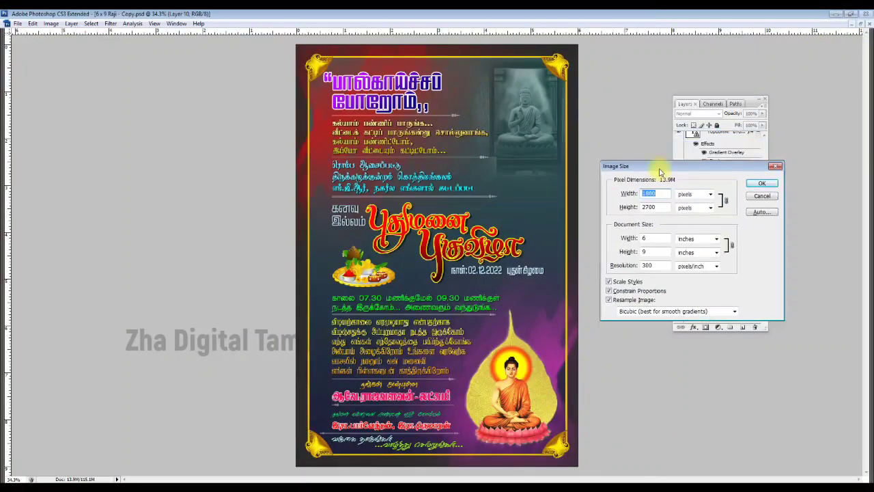
double_click(648, 265)
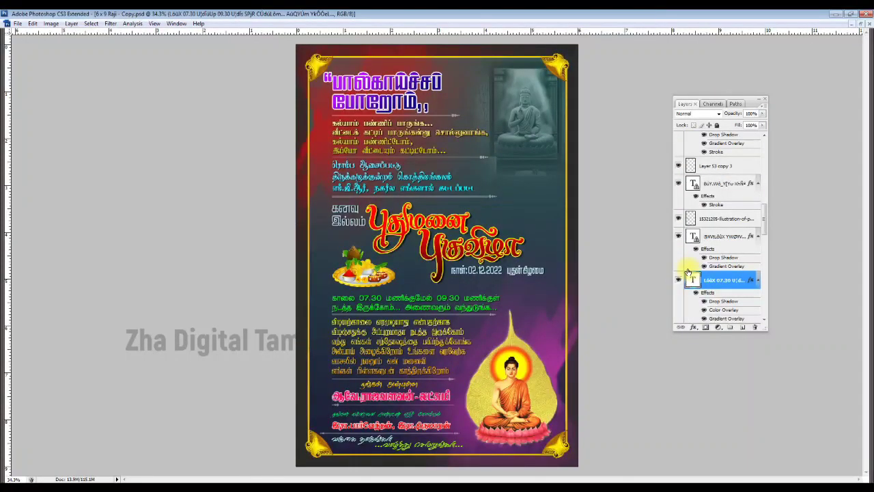
left_click(548, 348, "ctrl")
left_click(677, 297)
left_click(677, 297)
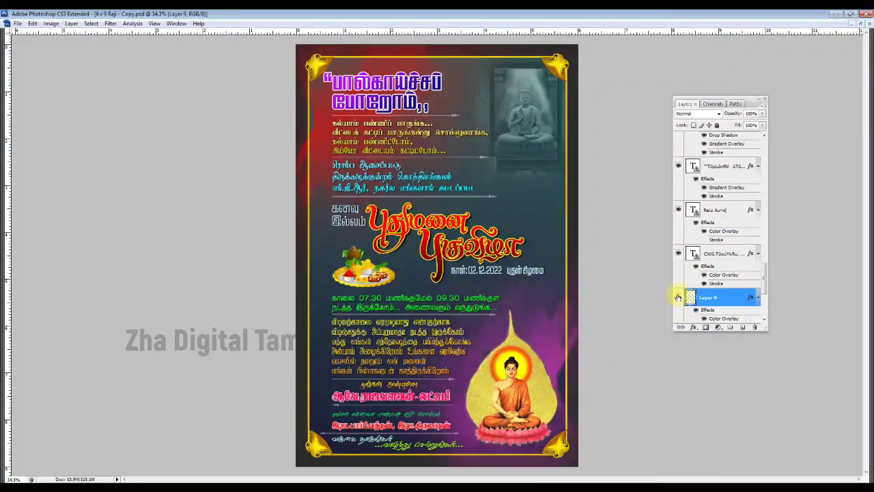
left_click(678, 297)
left_click(677, 297)
Step: Duplicate the layer with Ctrl+J, then toggle Layer 10's glow off and back on
key("ctrl+j")
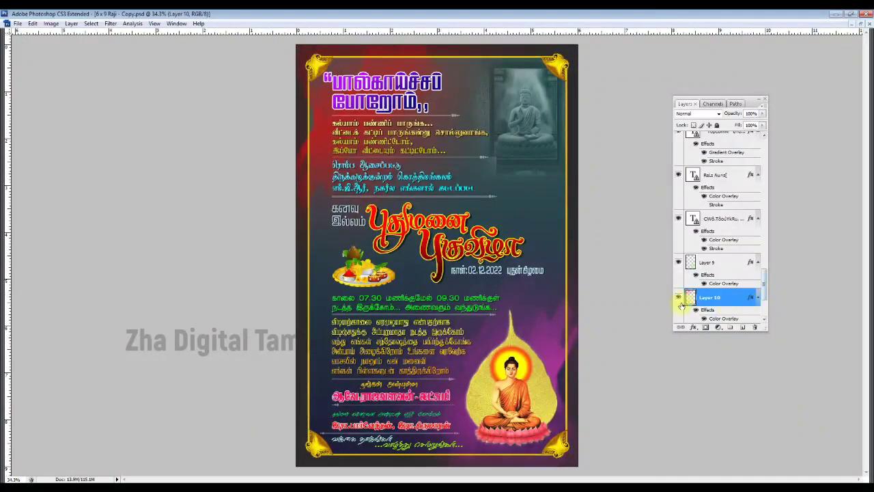
left_click(678, 299)
left_click(678, 299)
left_click(678, 298)
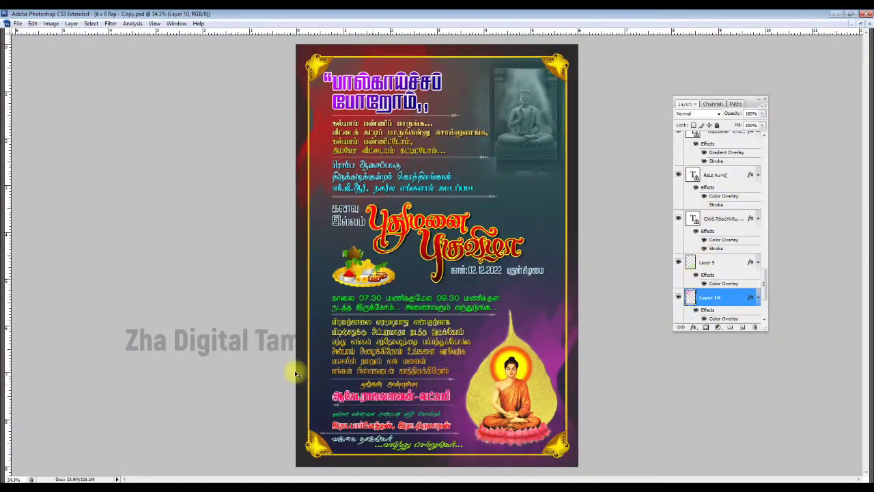